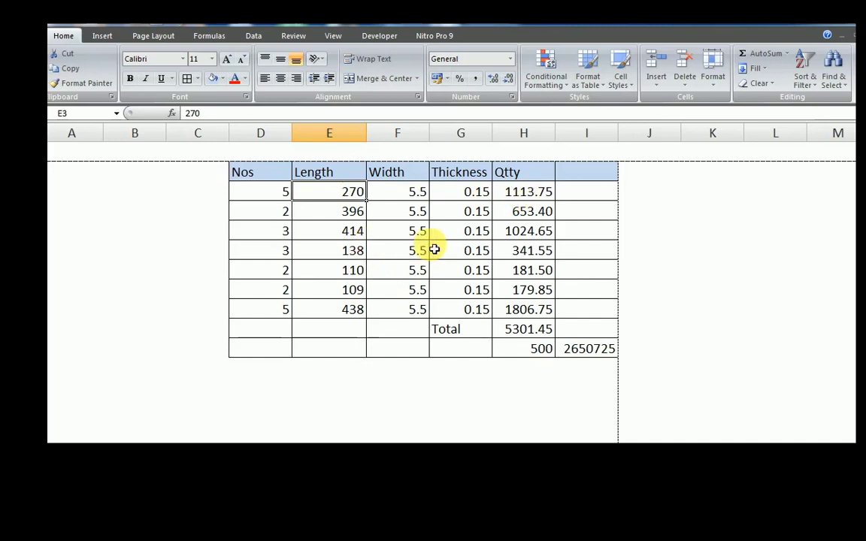
Try entering the first Length value with its unit as 270m, and undo the entry
click(471, 250)
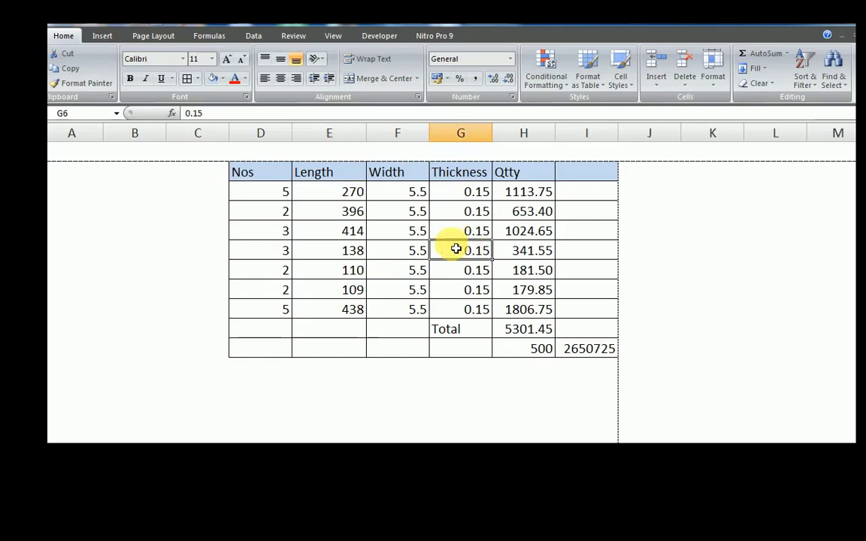
click(353, 192)
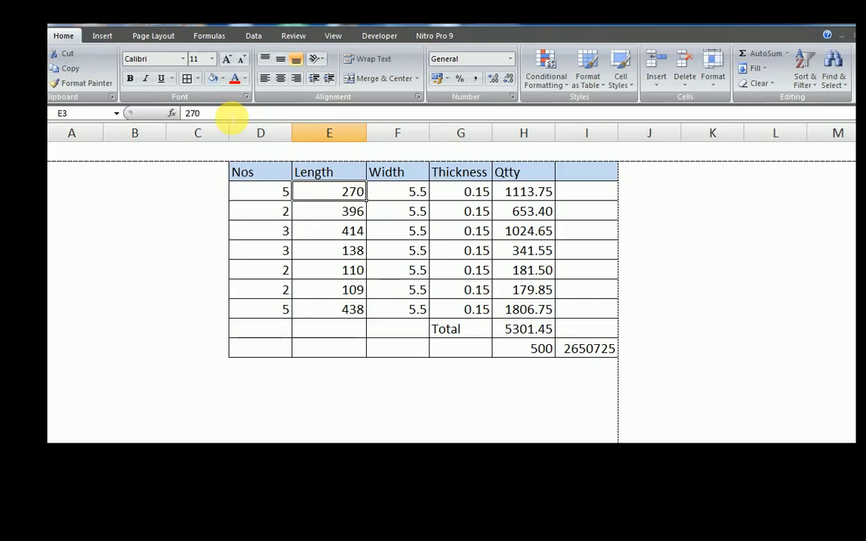
click(231, 115)
text(m)
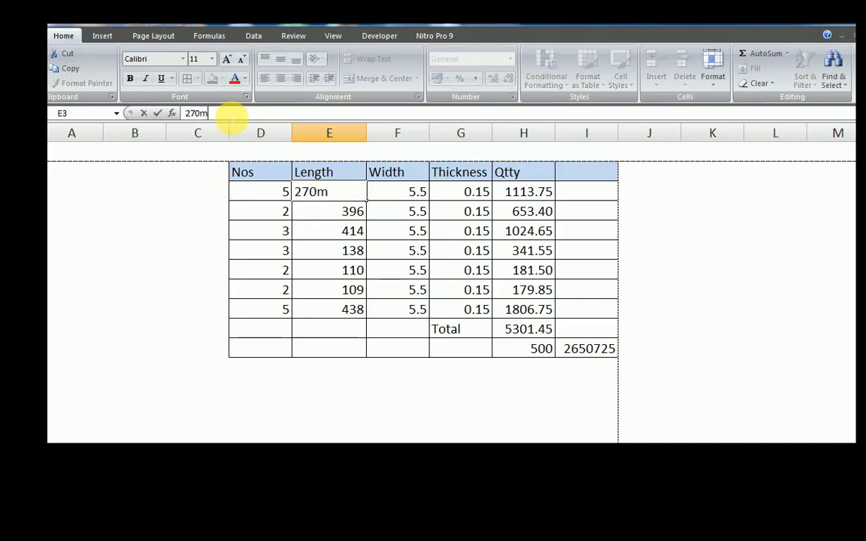
key(Return)
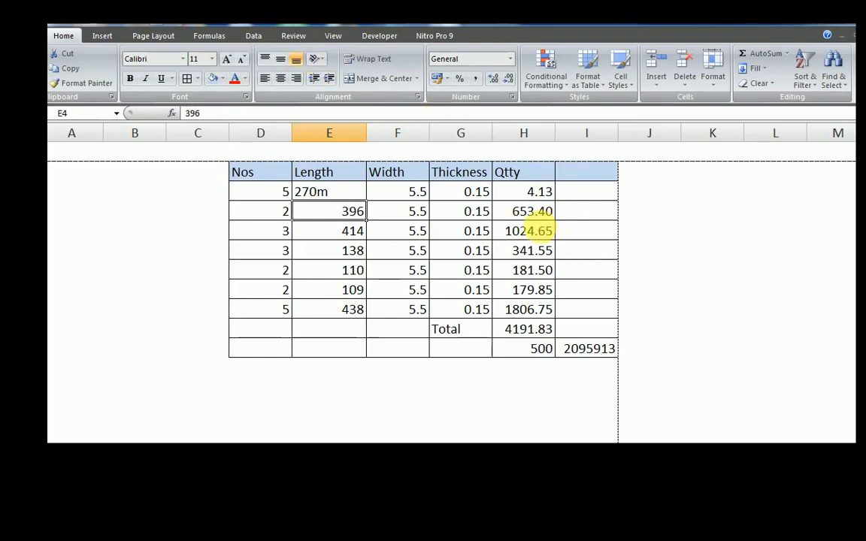
key(ctrl+z)
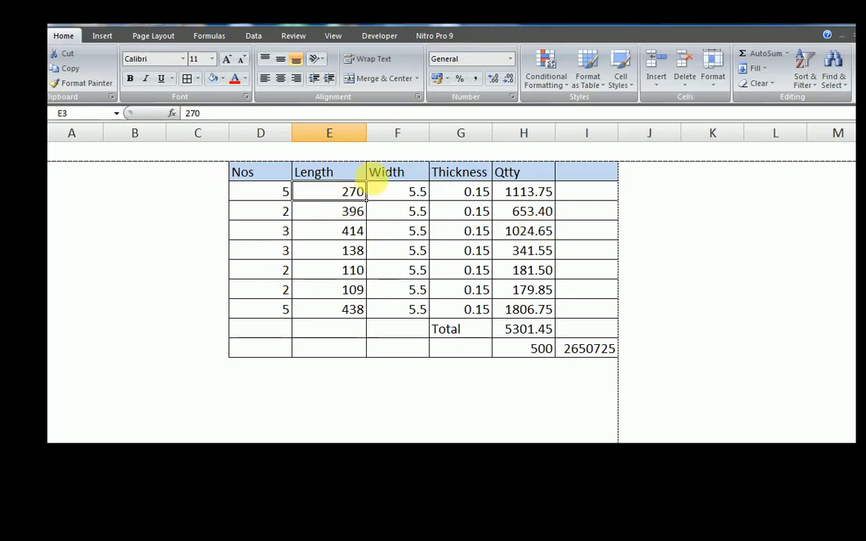
Insert a blank column before Width and fill it with the unit m beside every Length value
click(391, 143)
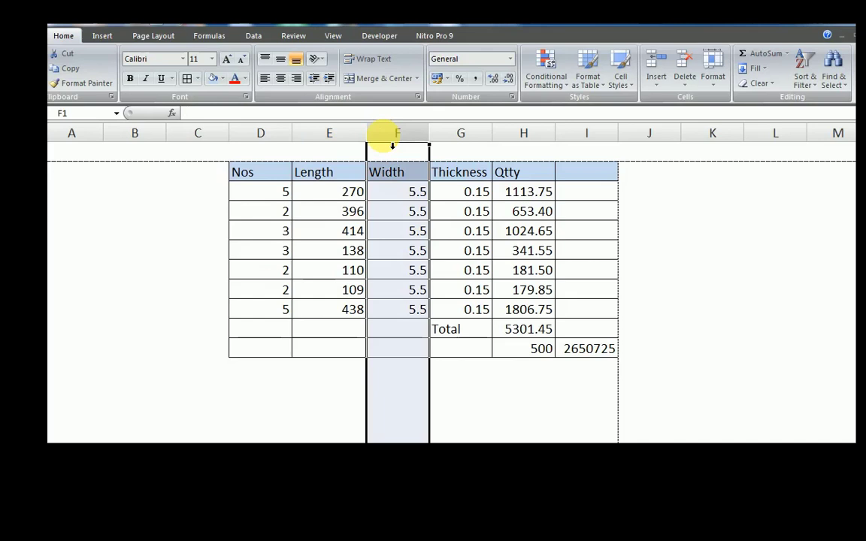
click(665, 85)
click(666, 99)
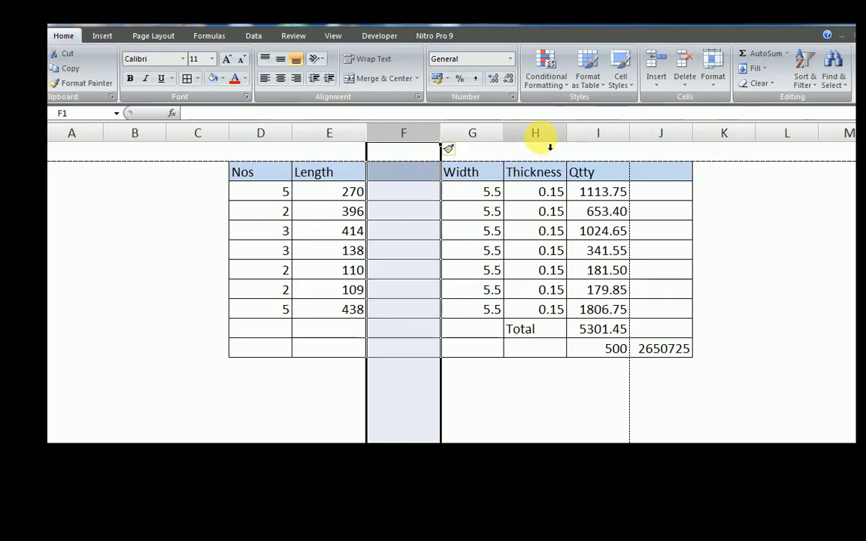
click(424, 195)
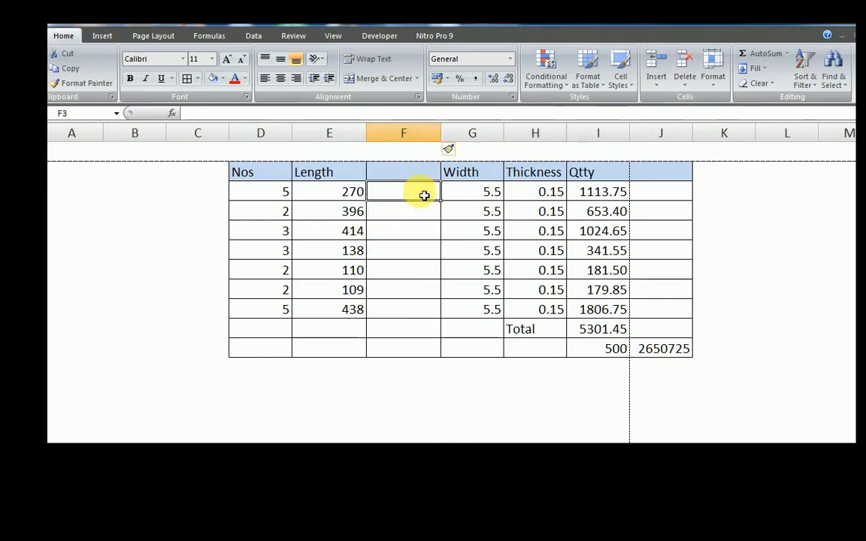
text(m)
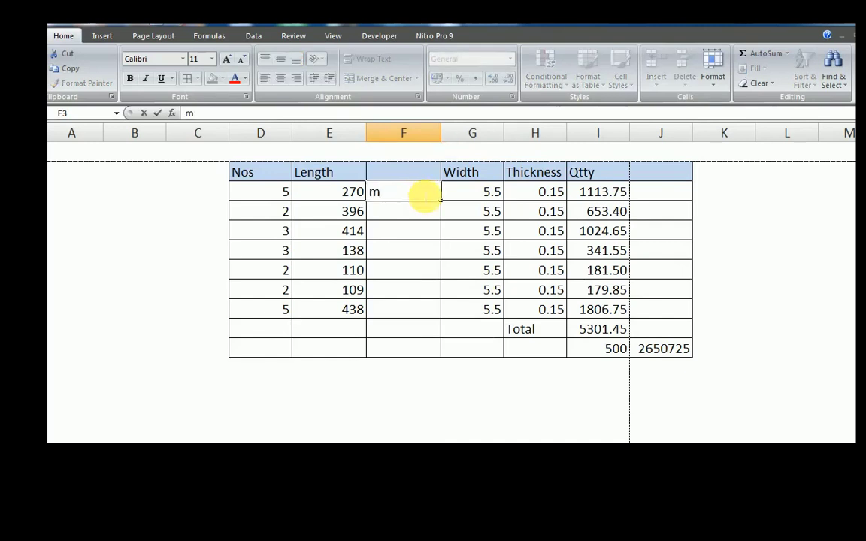
key(Return)
click(421, 193)
double_click(442, 202)
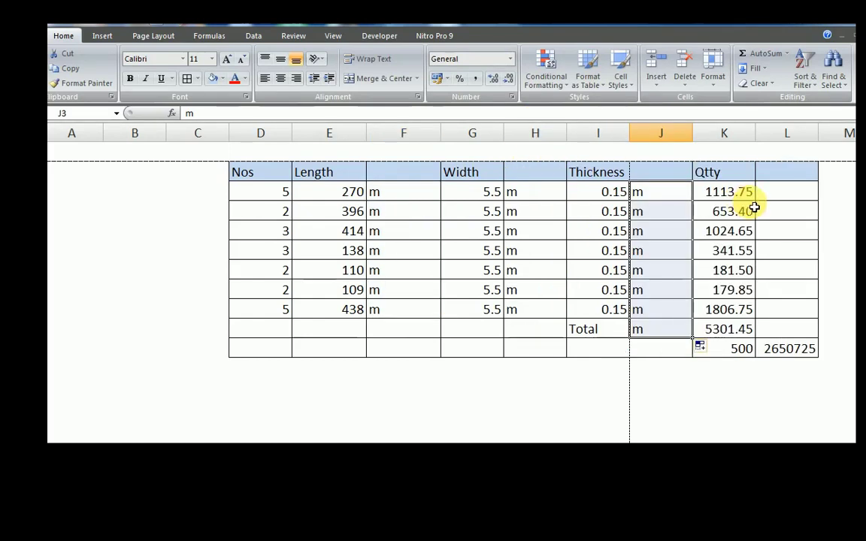
Fill the column after Qtty with the unit cum, from the first data row through the Total row
click(781, 194)
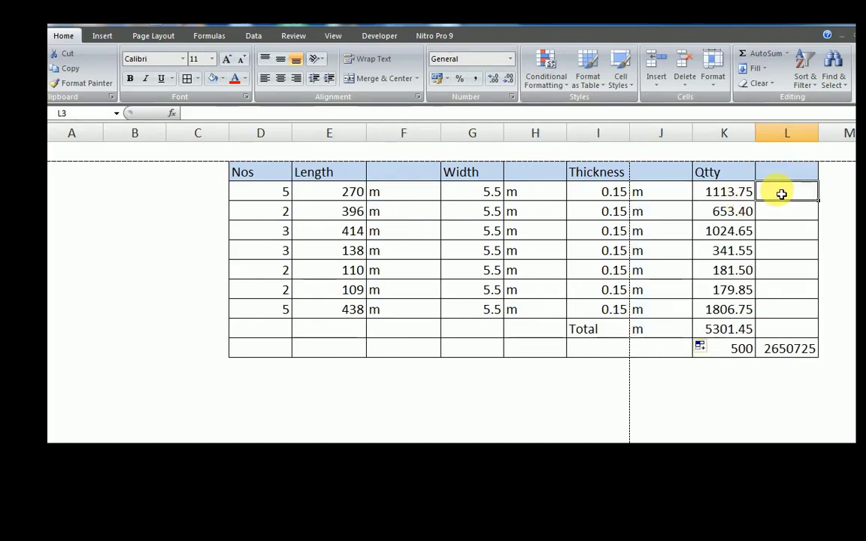
text(cum)
key(ctrl+Return)
double_click(818, 201)
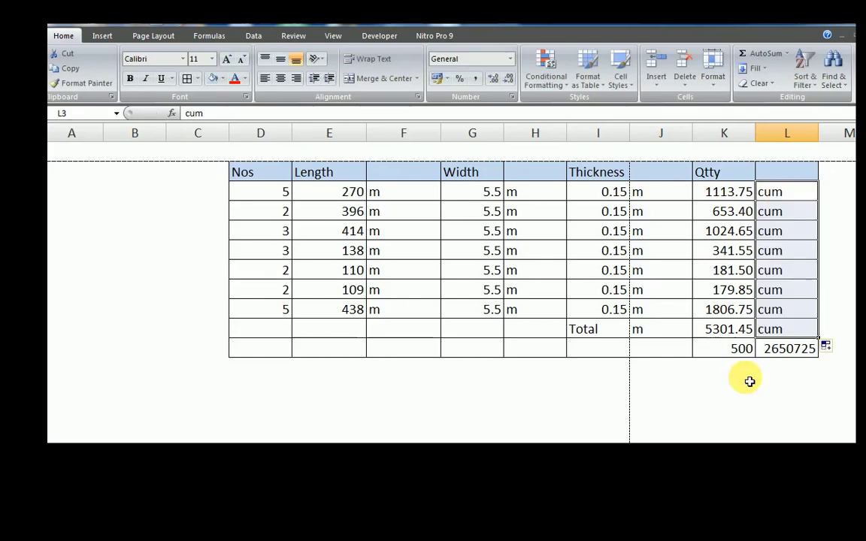
click(687, 351)
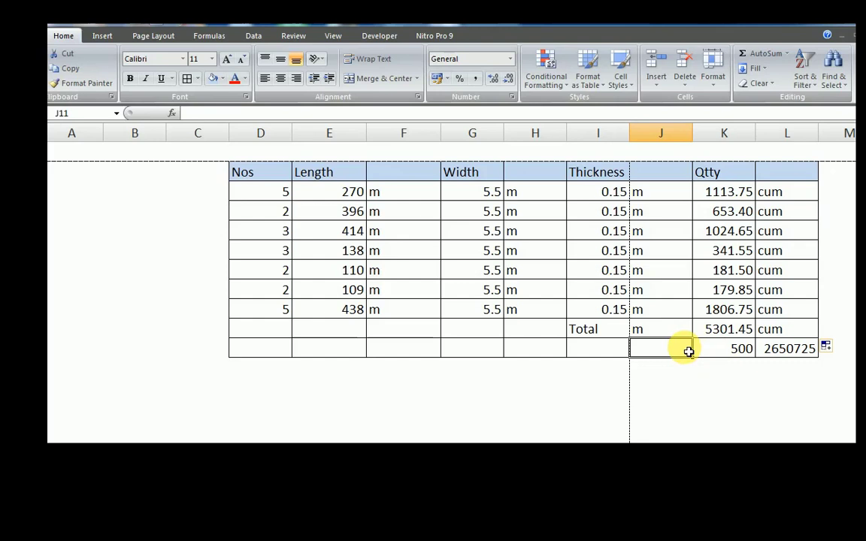
key(ctrl+b)
text('@)
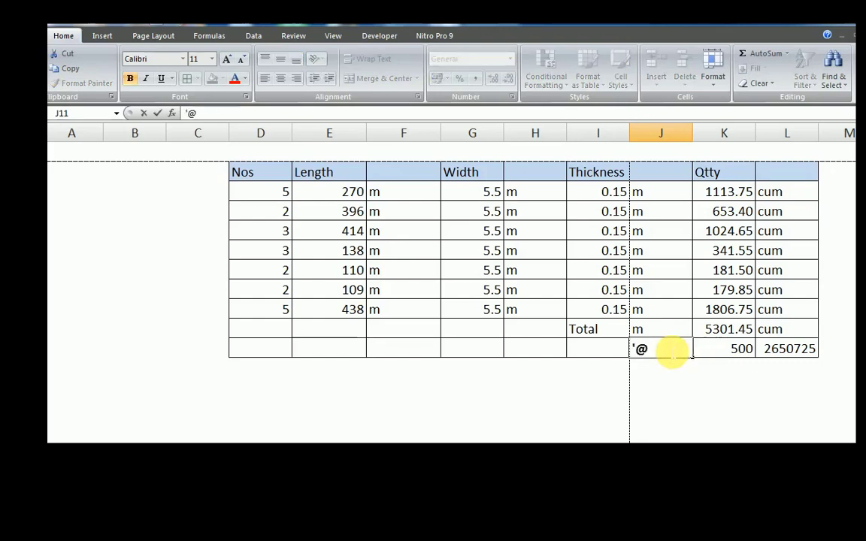
text(RS)
key(Return)
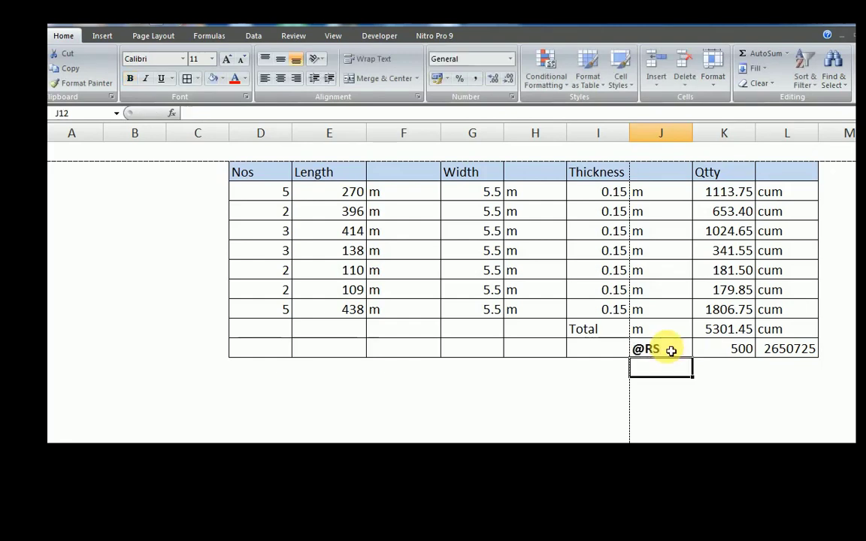
click(646, 351)
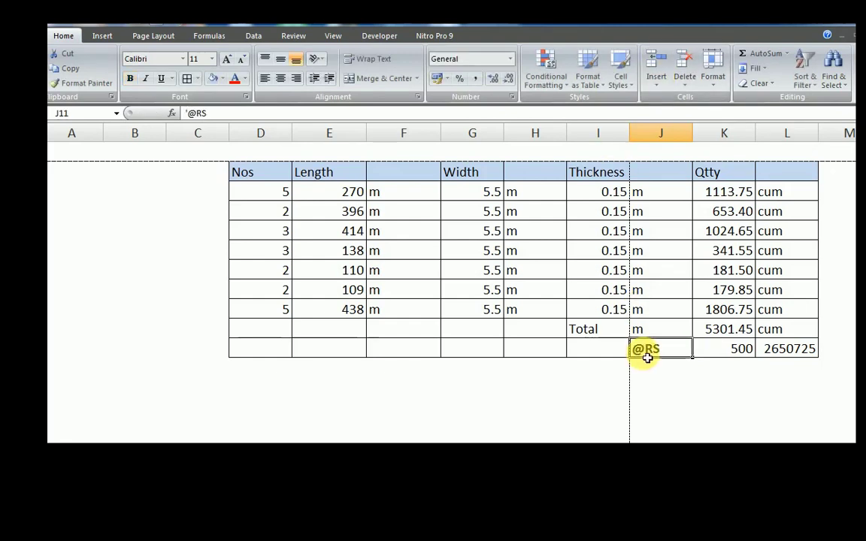
key(ctrl+b)
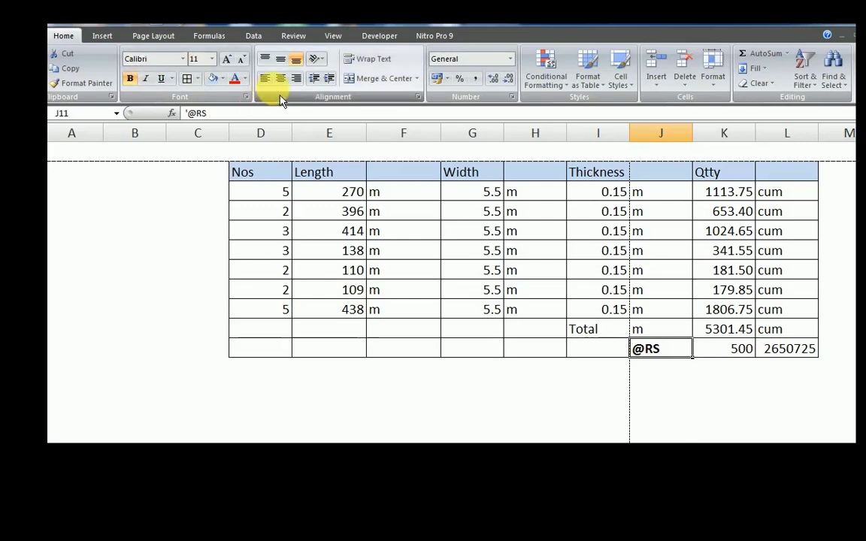
click(296, 78)
AutoFit the table's column widths to the contents of the data, Total and rate rows
drag(261, 181, 768, 353)
key(alt+h)
key(o)
key(i)
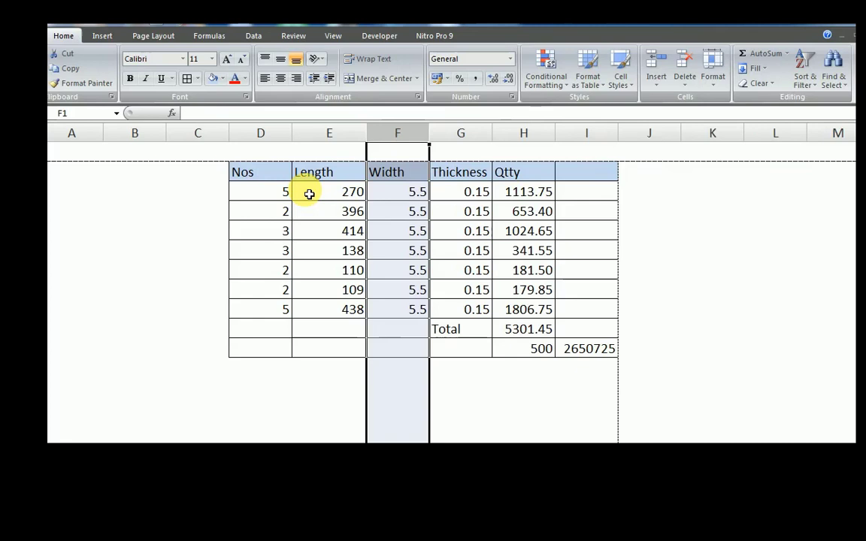
Apply the custom number format 0.00" M" to the first Length value in E3
click(309, 194)
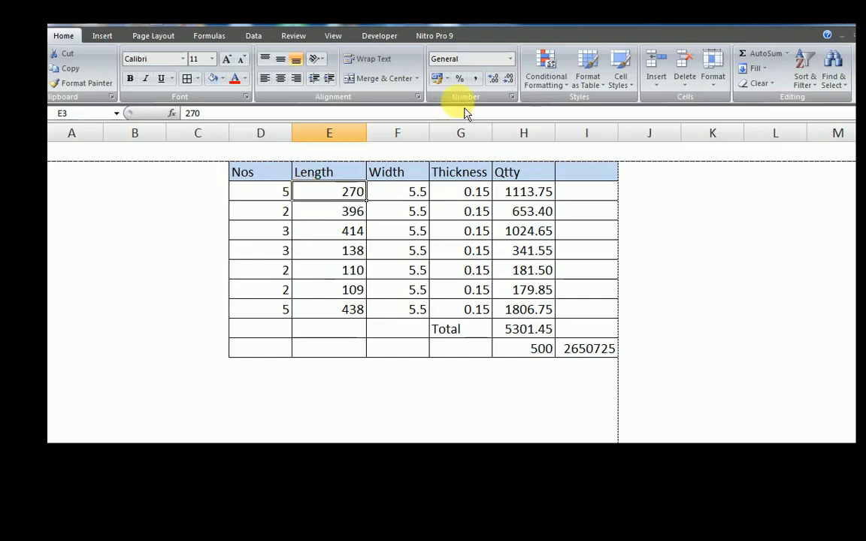
click(511, 60)
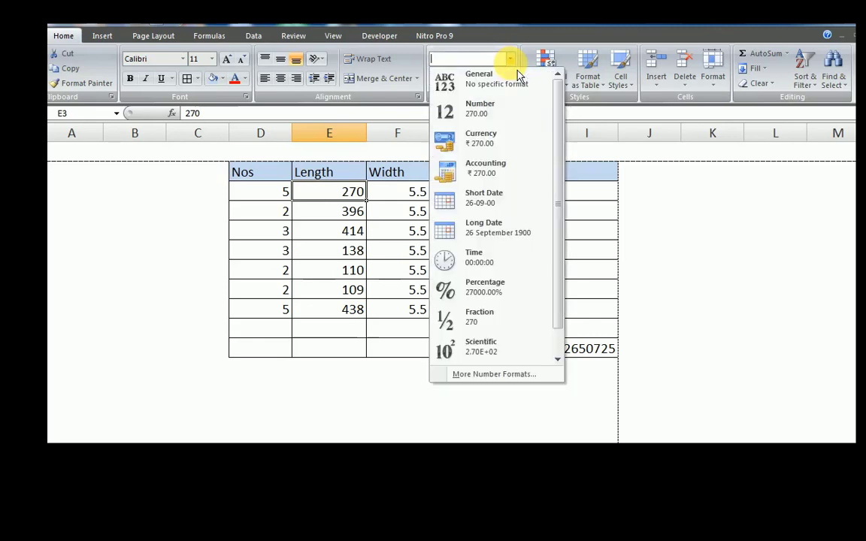
click(524, 381)
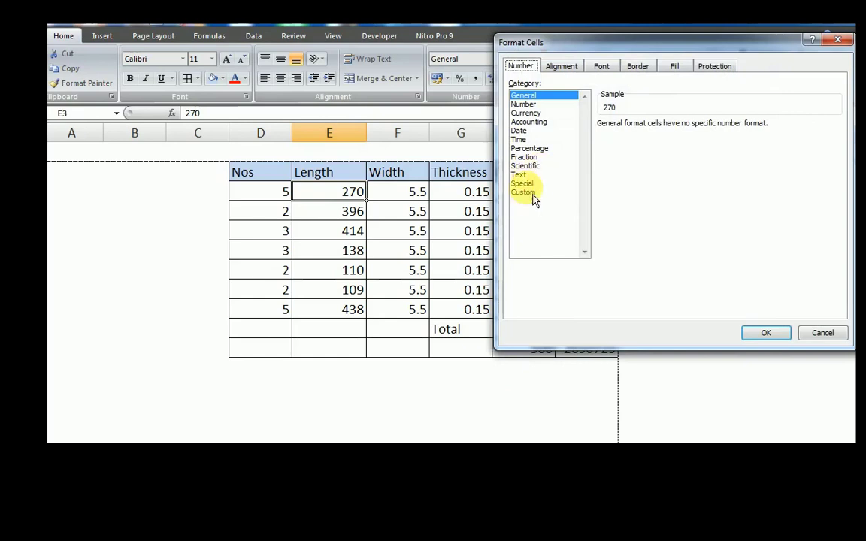
click(531, 204)
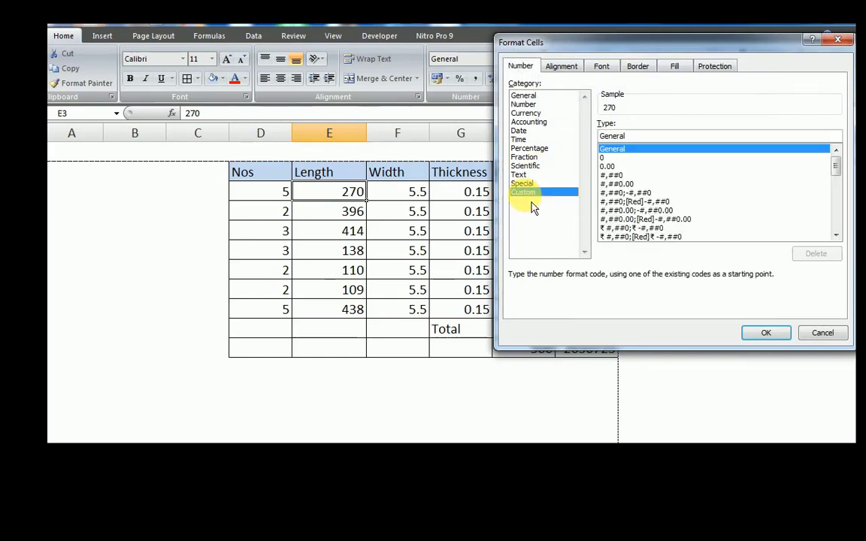
click(609, 167)
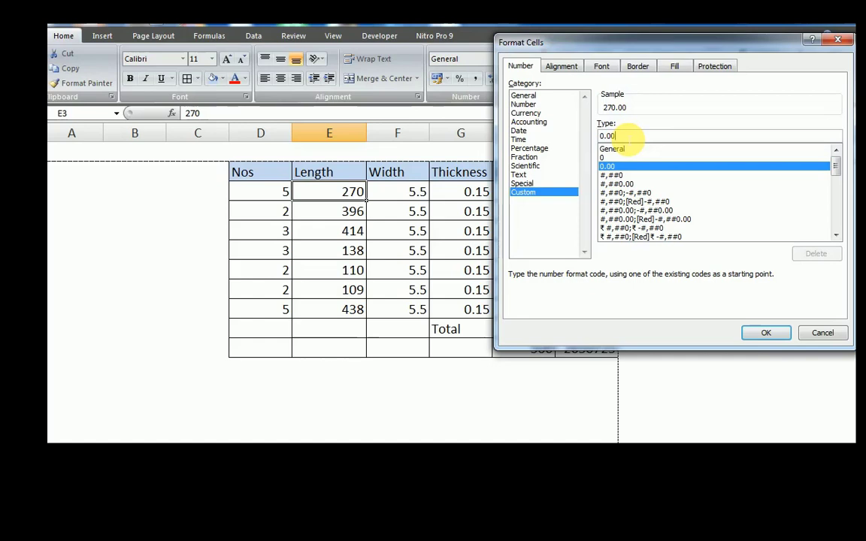
click(628, 136)
text(")
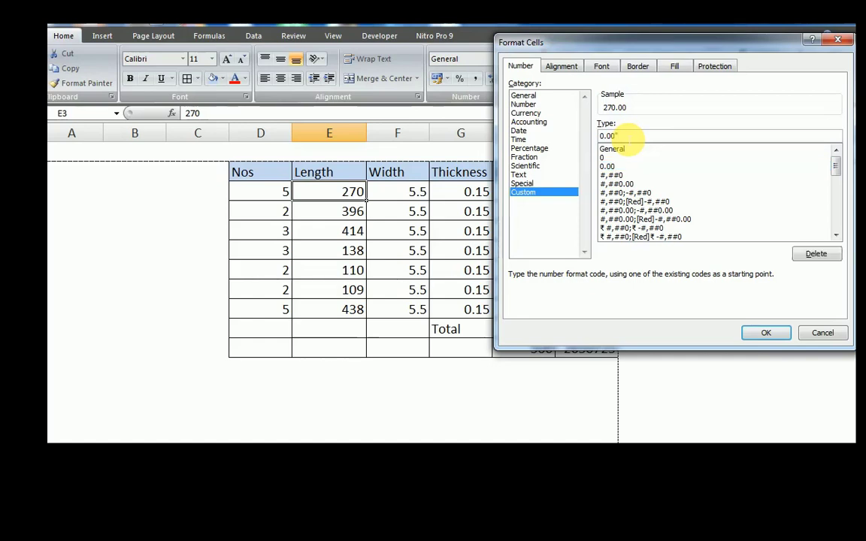
text( M")
key(Return)
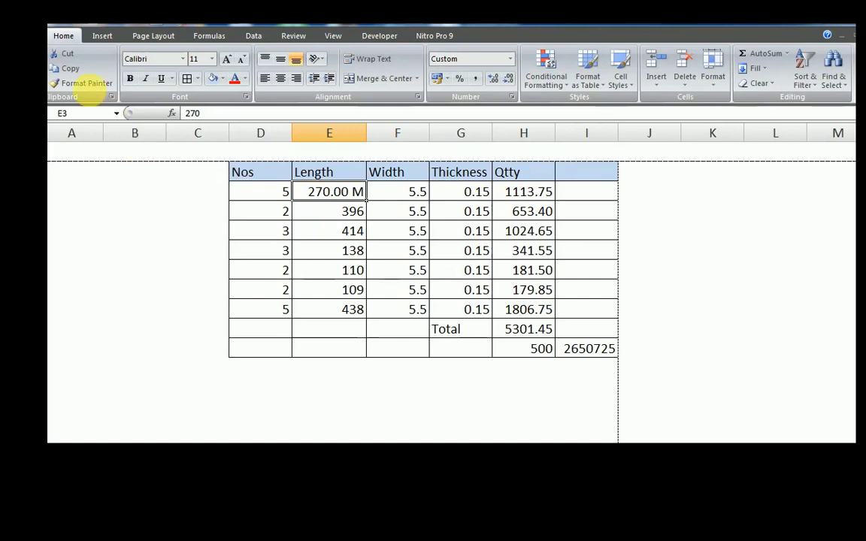
click(85, 83)
click(333, 199)
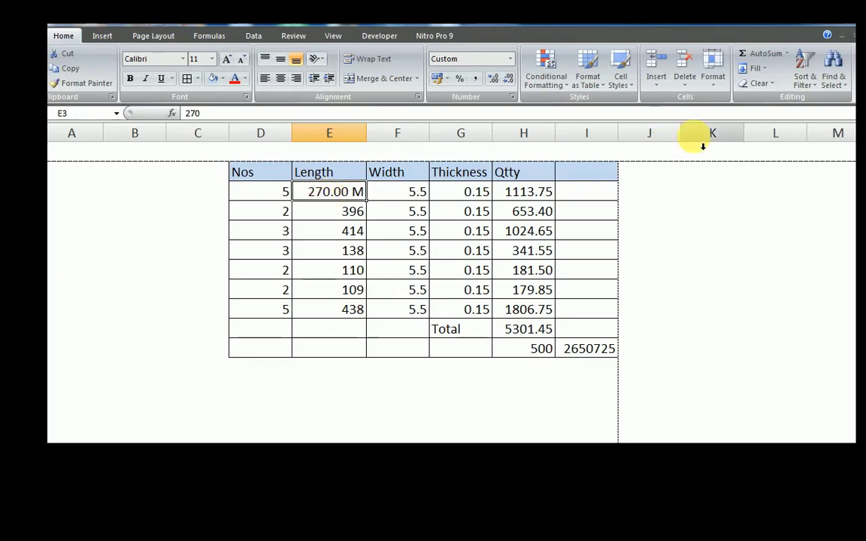
click(107, 94)
key(Escape)
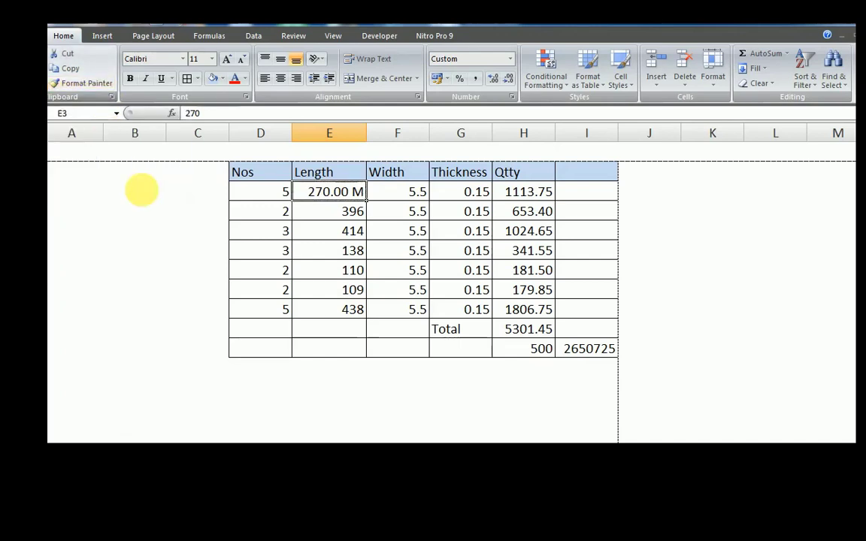
Copy the number format of the first Length value to all remaining Length, Width and Thickness values with Format Painter
click(96, 91)
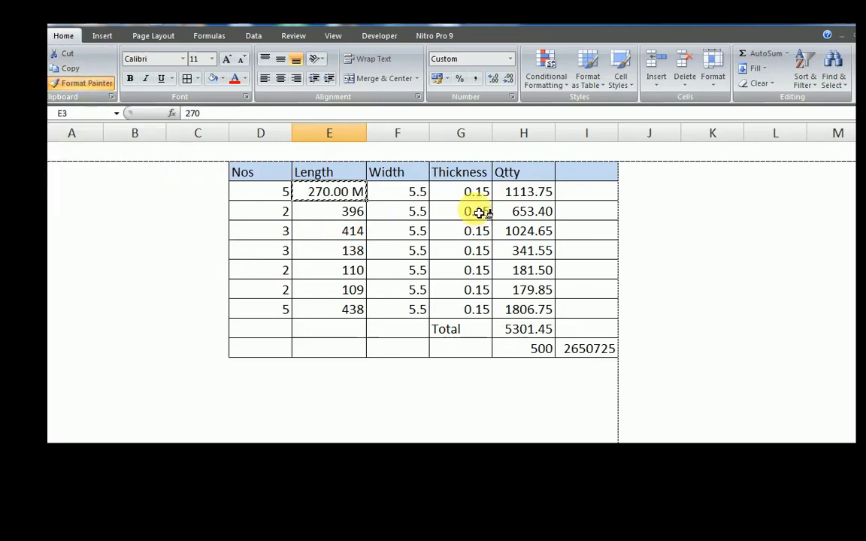
mouse_move(346, 215)
mouse_down()
mouse_move(385, 289)
mouse_move(457, 305)
mouse_up()
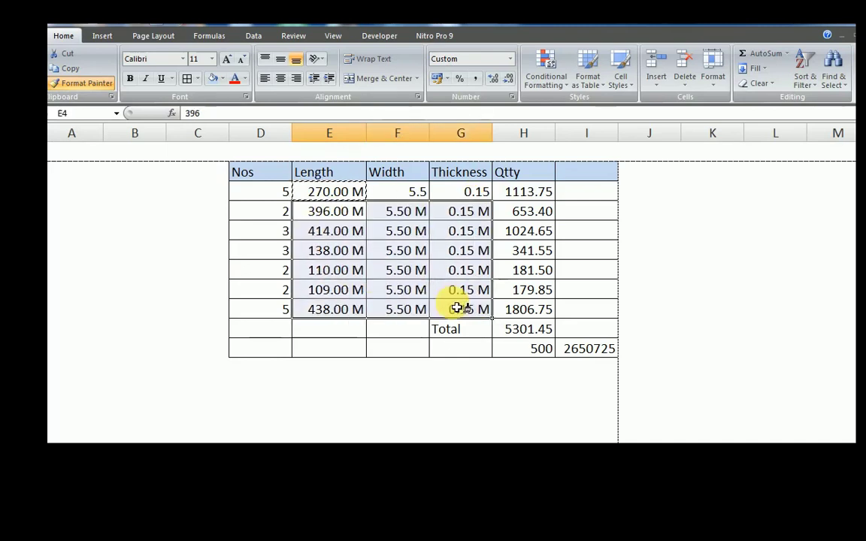
drag(396, 192, 457, 194)
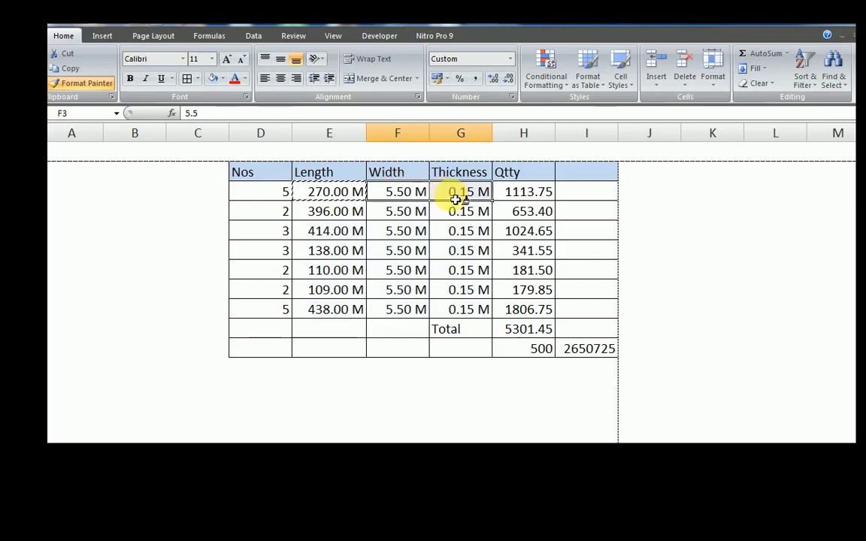
Apply the custom number format 0.00" Cum" to the seven Qtty values in H3:H9
click(527, 199)
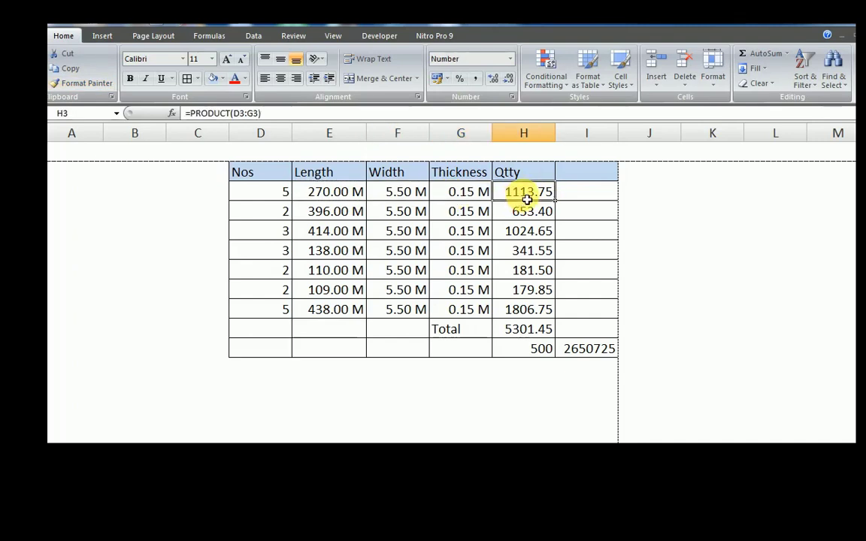
shift+click(546, 317)
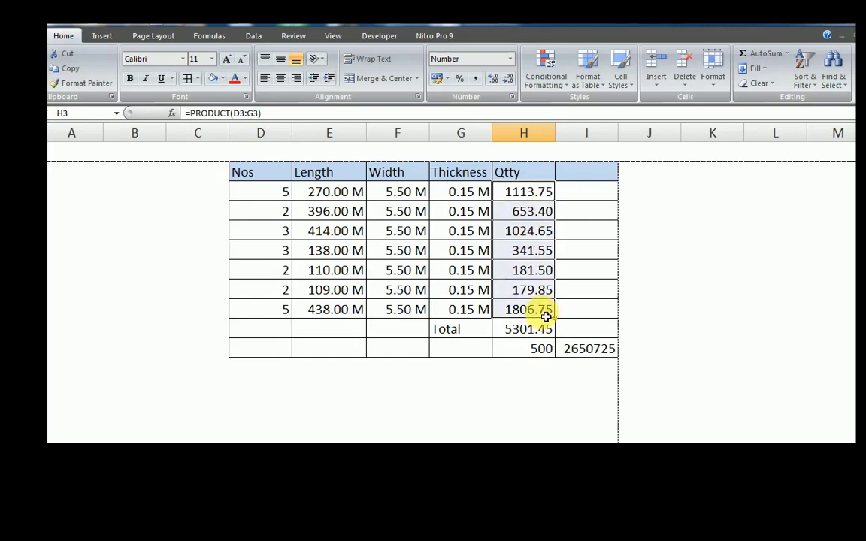
click(510, 60)
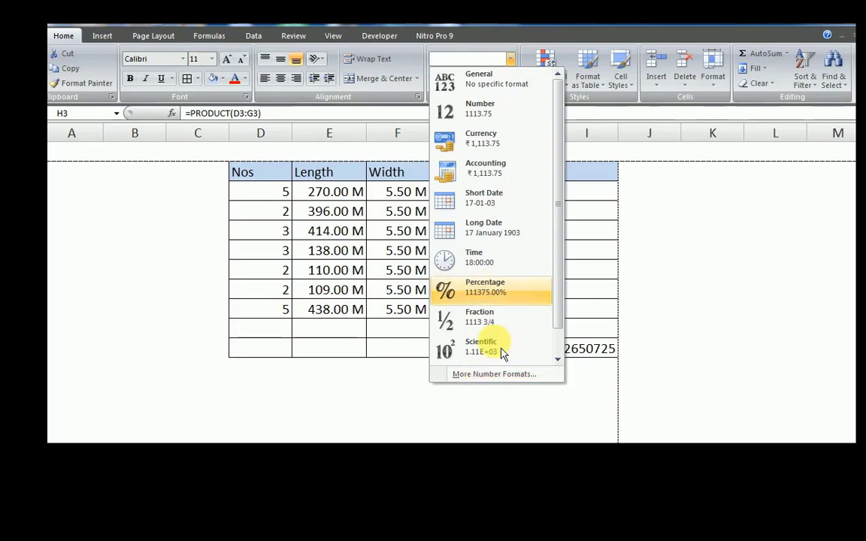
click(501, 375)
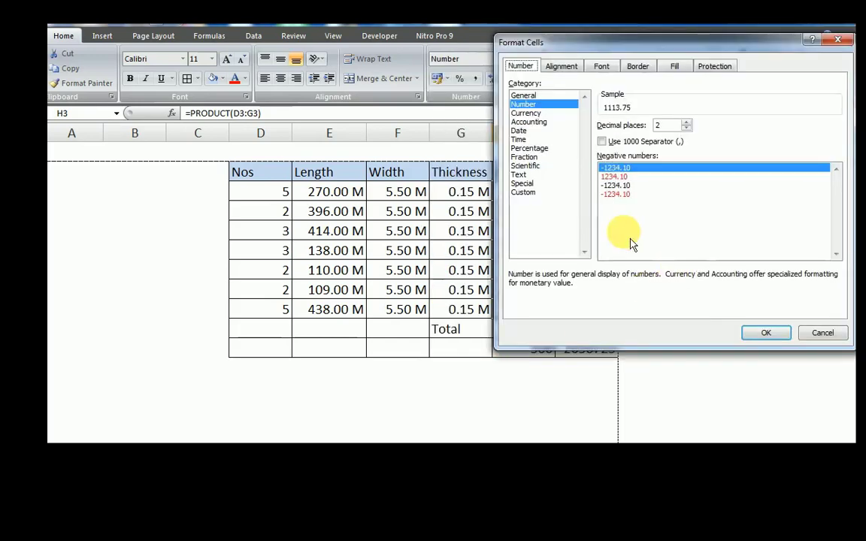
click(538, 194)
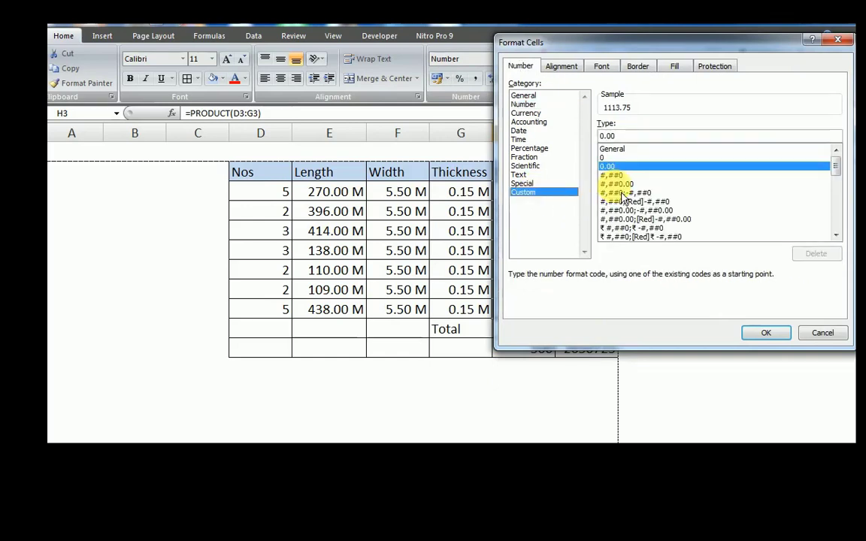
click(627, 137)
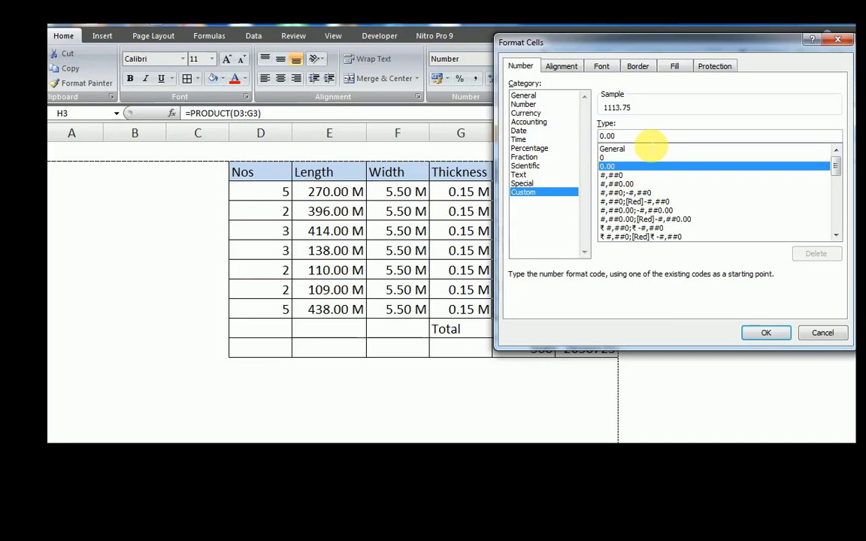
text(")
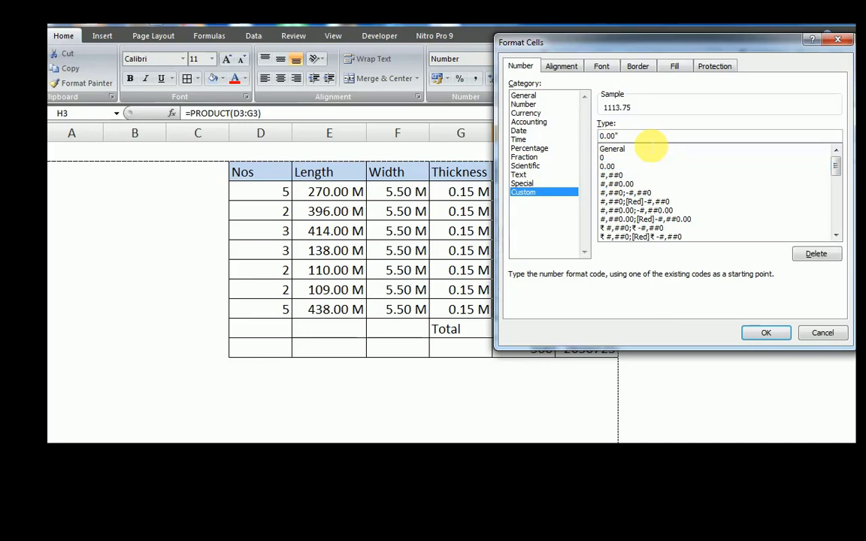
text( Cum")
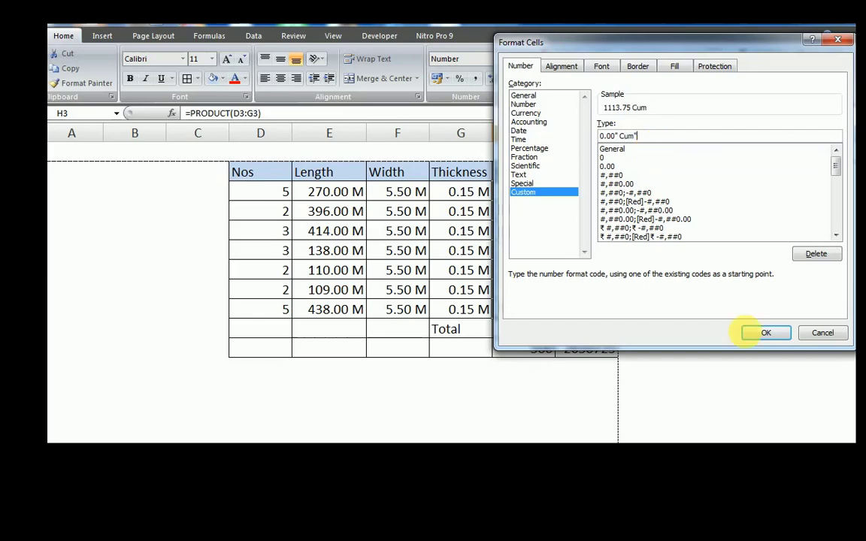
click(767, 331)
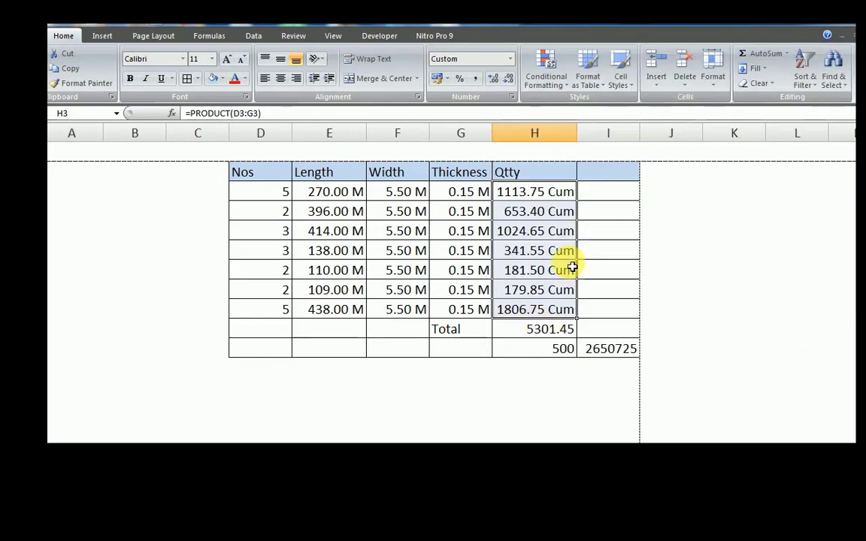
Copy the number format of the last Qtty value to the Total quantity in H10 with Format Painter
click(529, 335)
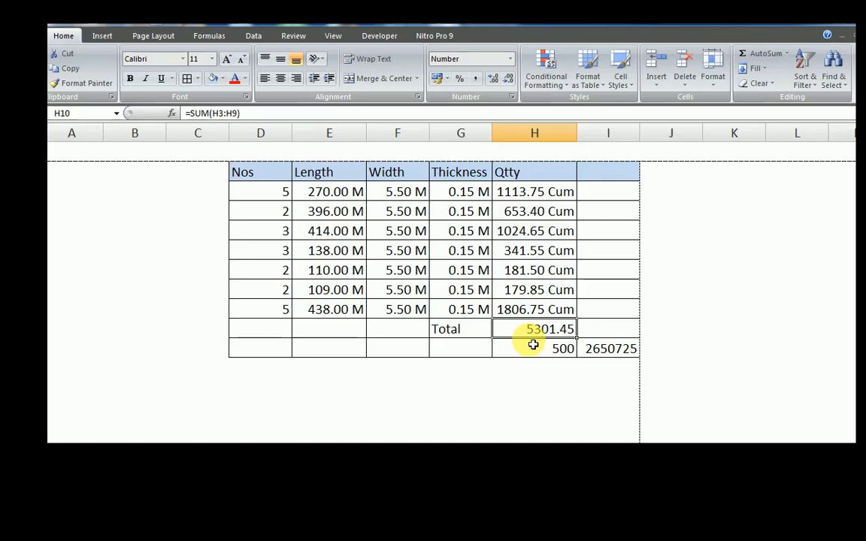
click(567, 312)
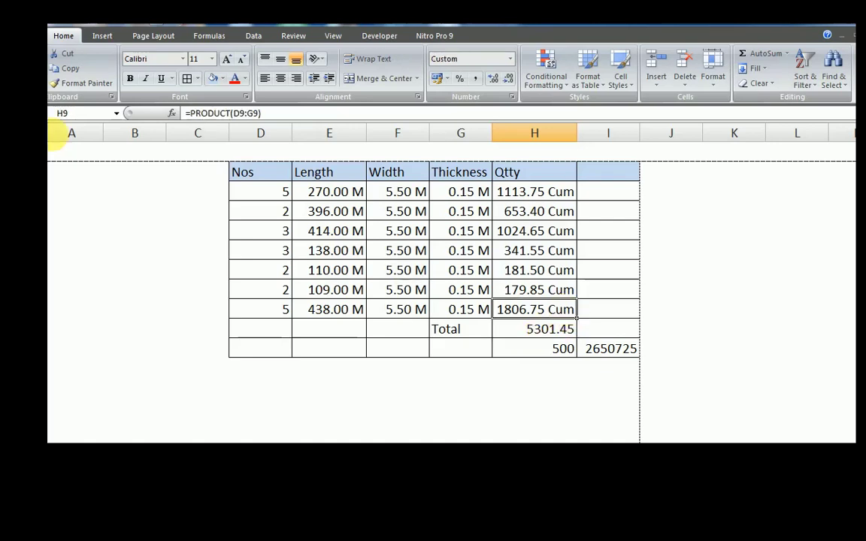
click(85, 87)
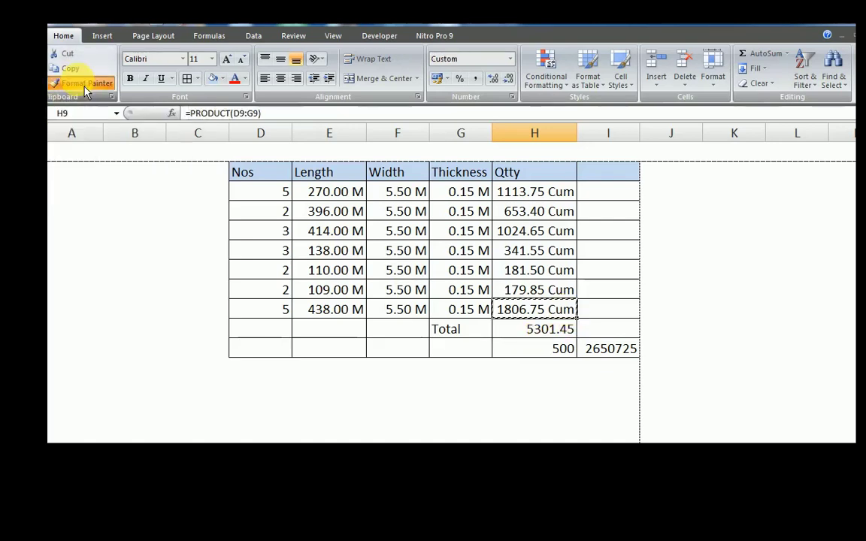
click(527, 329)
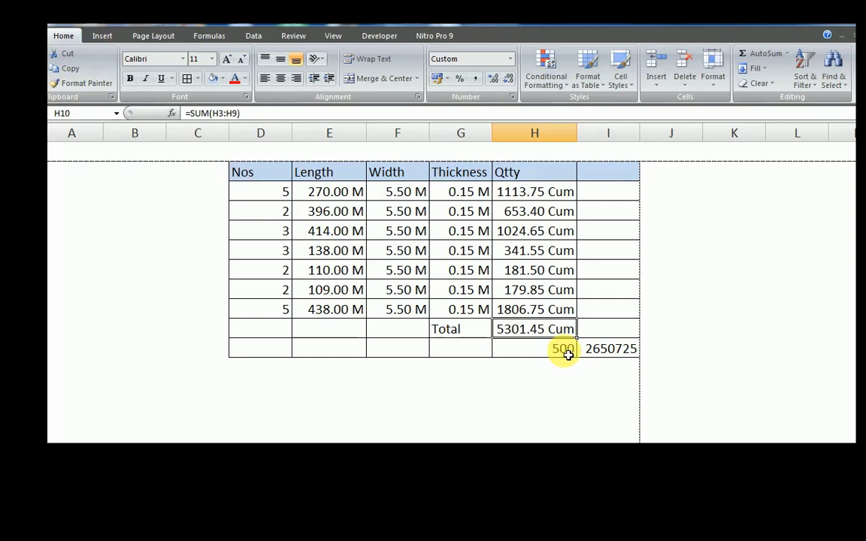
click(516, 60)
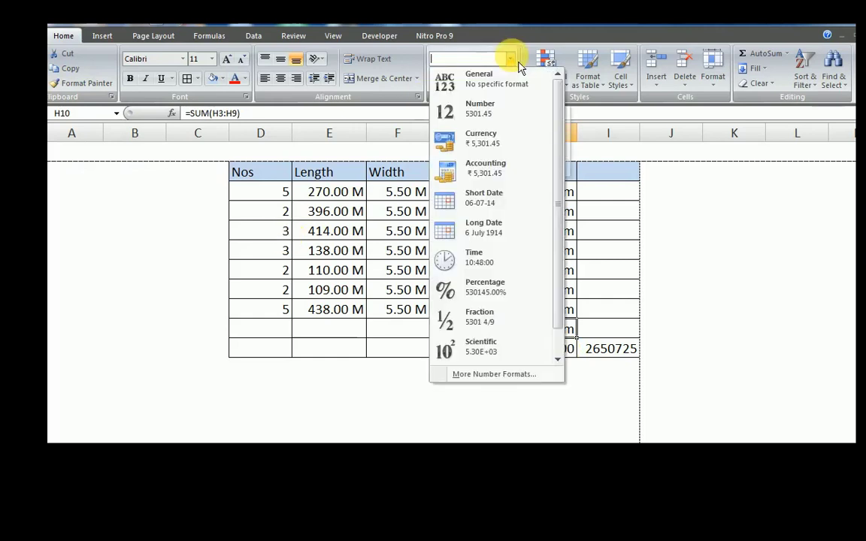
click(474, 151)
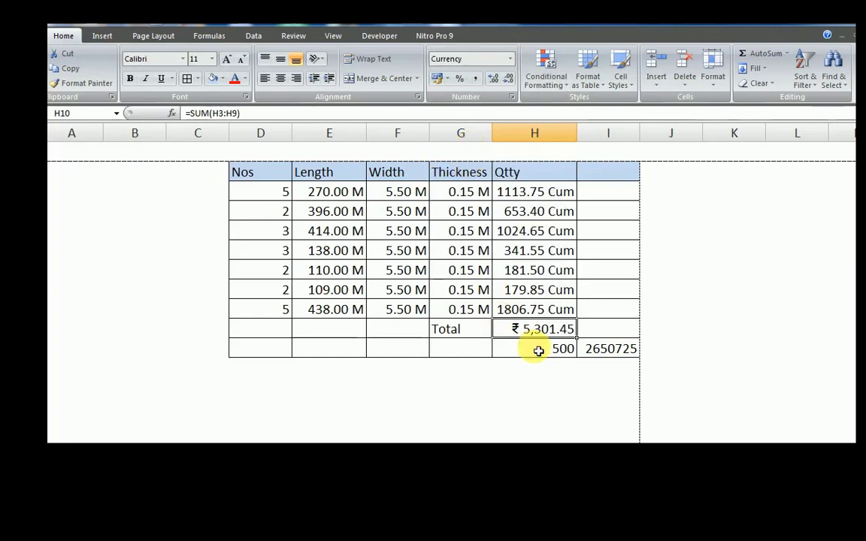
key(ctrl+z)
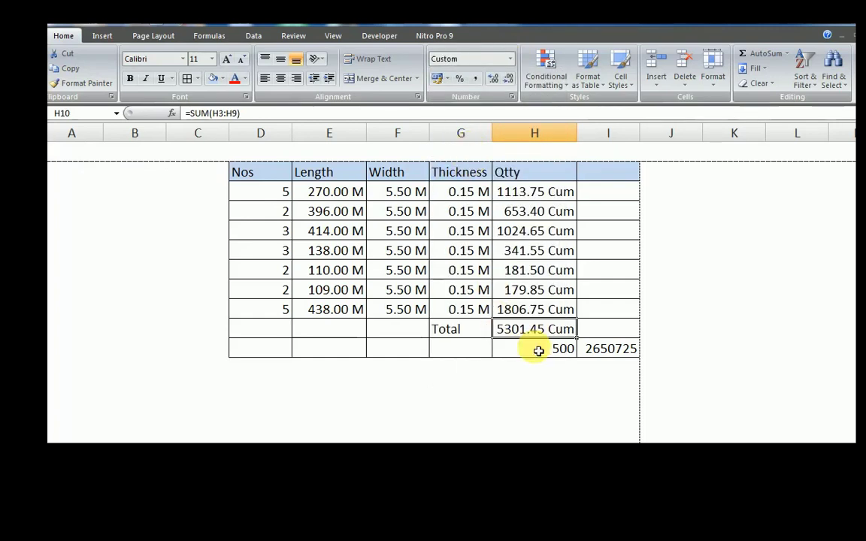
Apply the Currency number format to the 500 rate in H11 and the calculated amount in I11
click(539, 351)
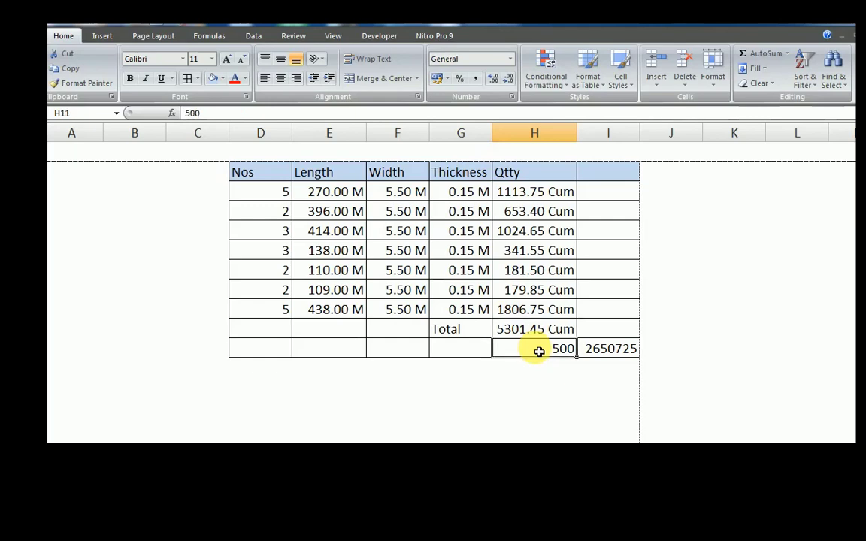
click(511, 59)
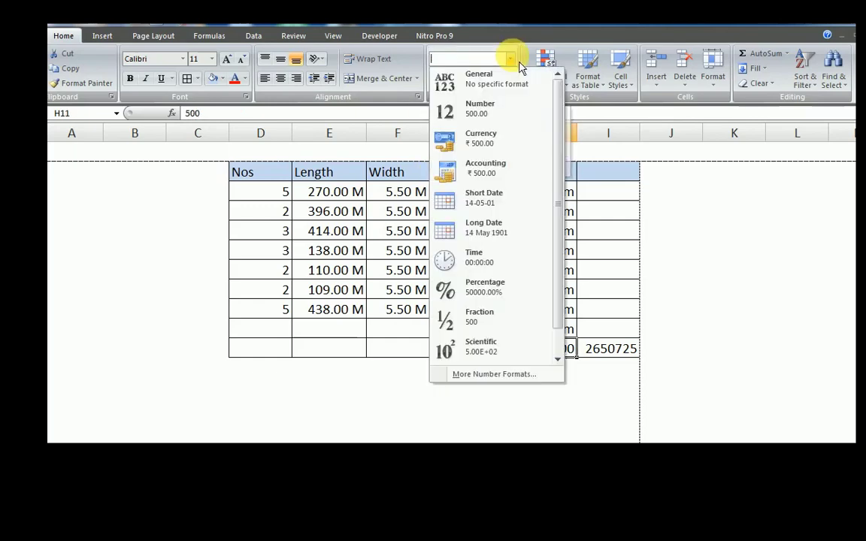
click(495, 154)
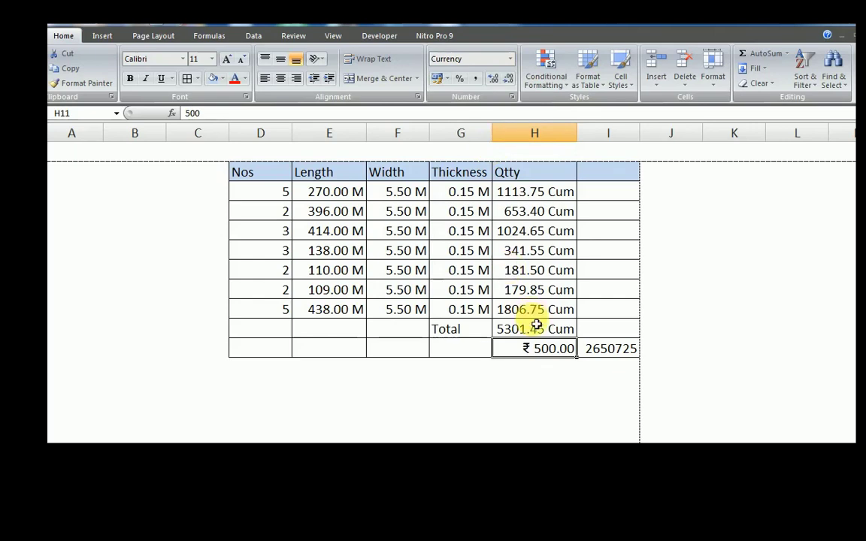
click(612, 353)
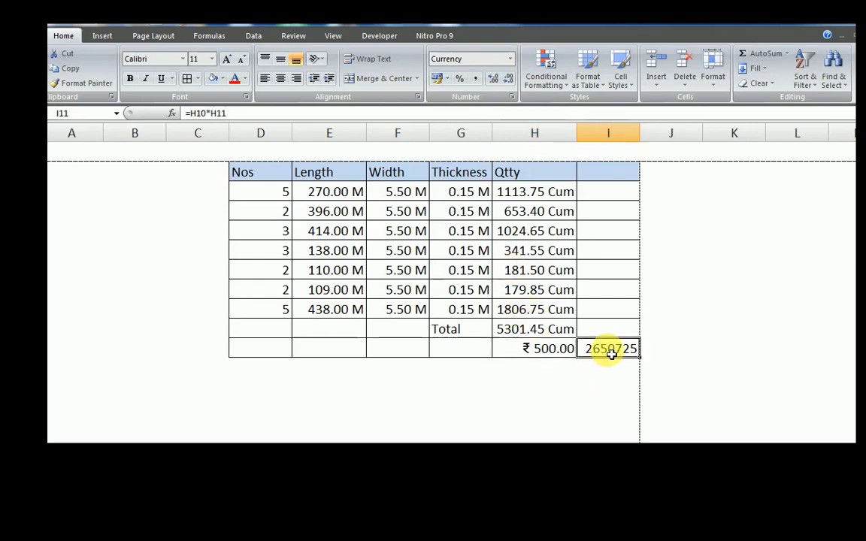
click(511, 59)
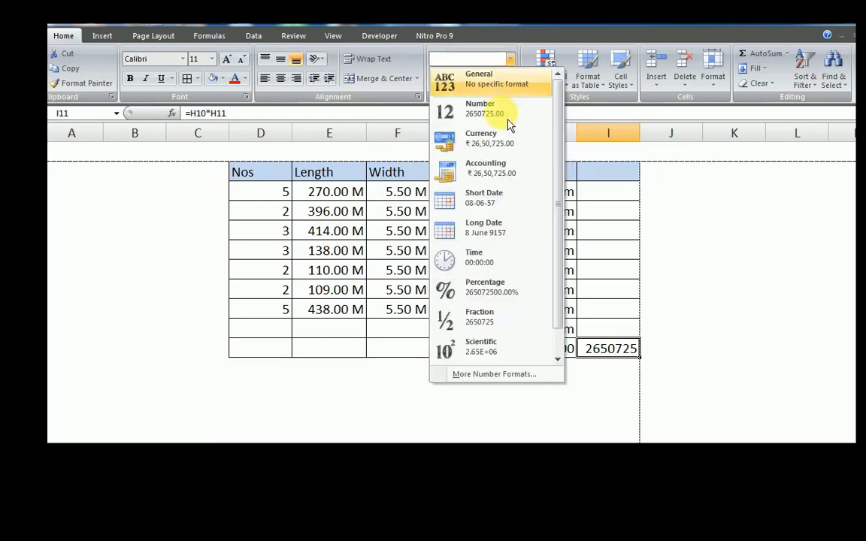
click(504, 143)
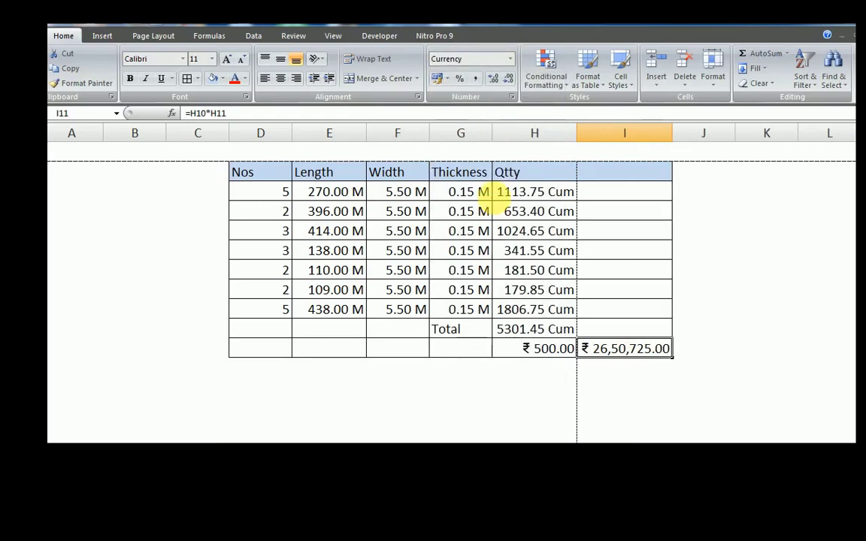
Prefix the 500 rate's currency format with an @ sign by setting the custom format "@ "₹ #,##0.00 on H11
click(545, 353)
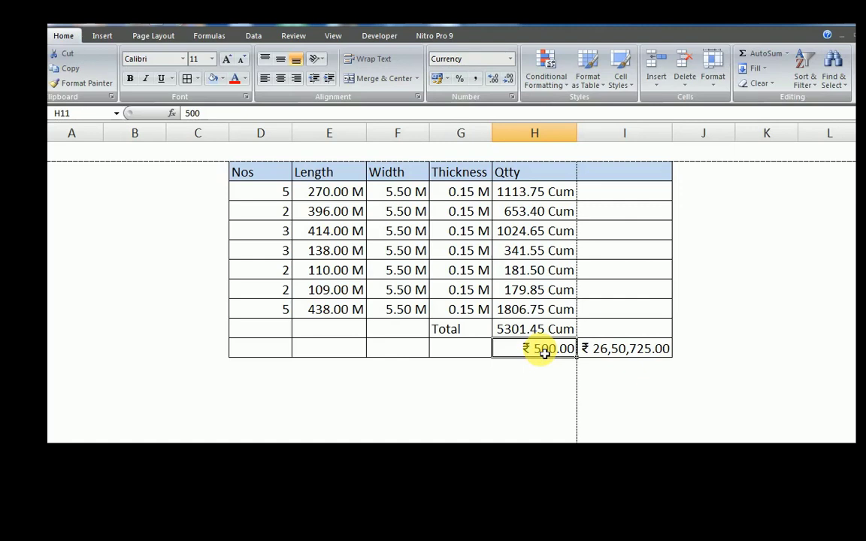
click(511, 60)
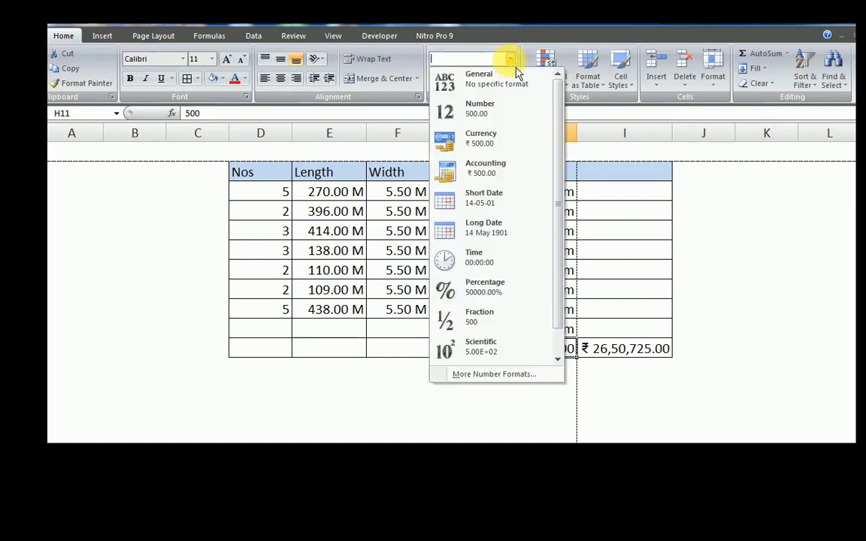
click(482, 382)
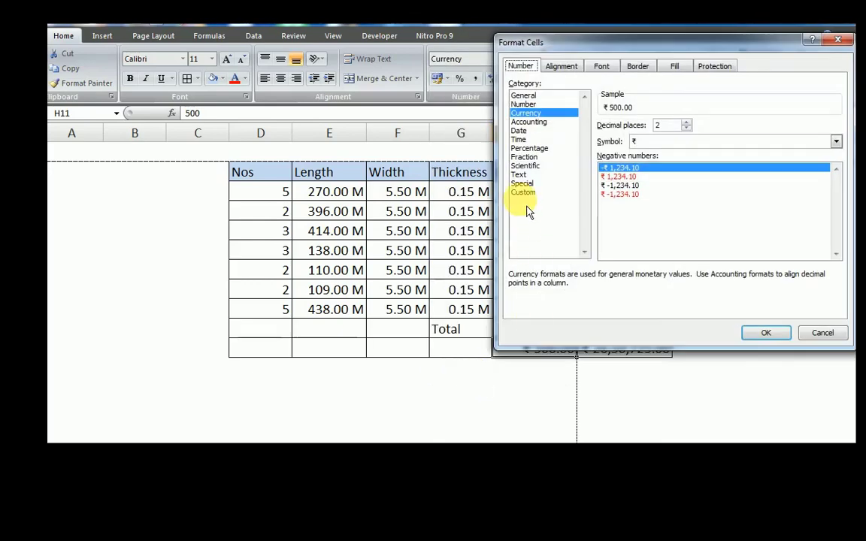
click(525, 194)
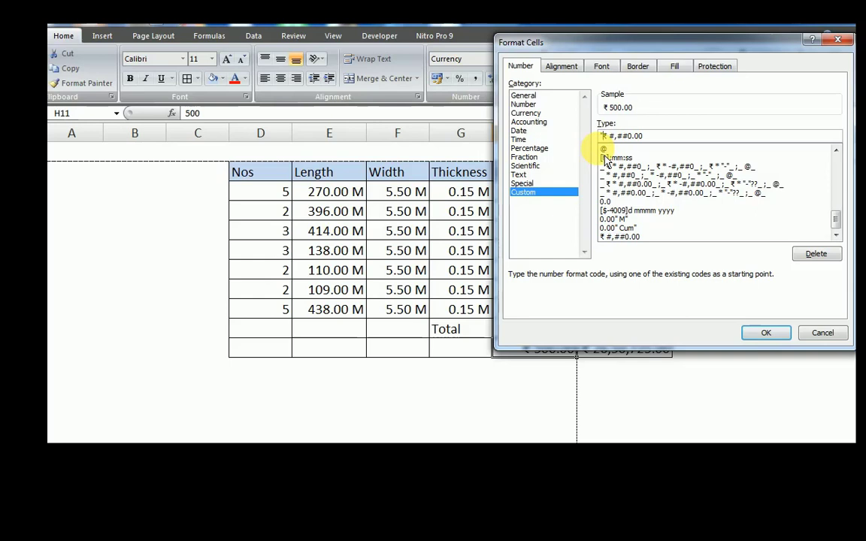
text(@ ")
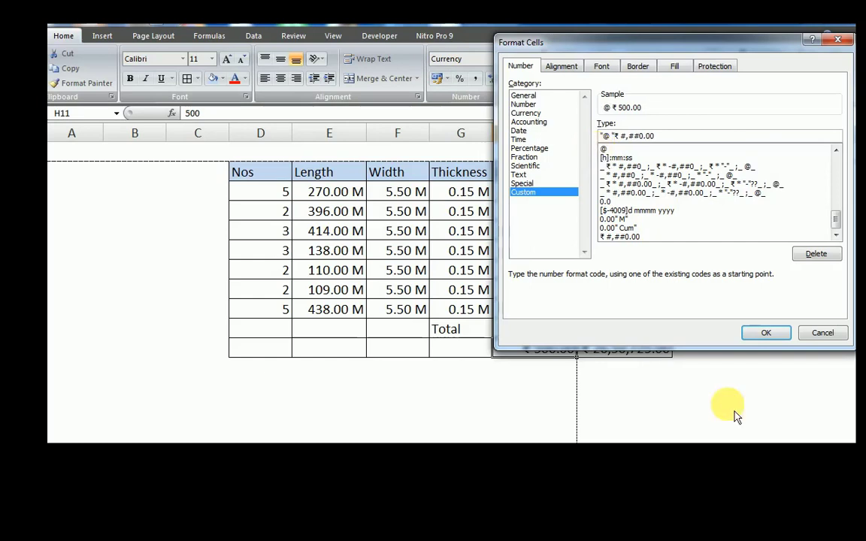
click(769, 333)
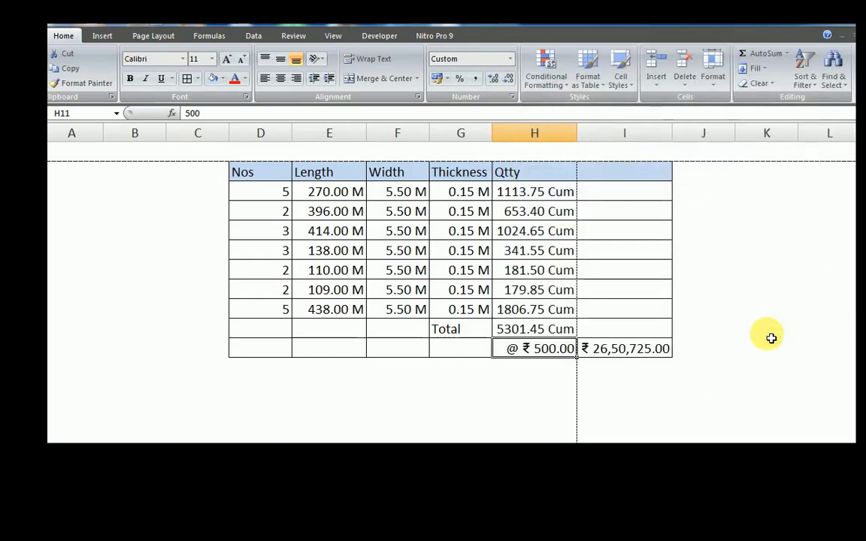
Set the first Length value in E3 to 250
click(401, 271)
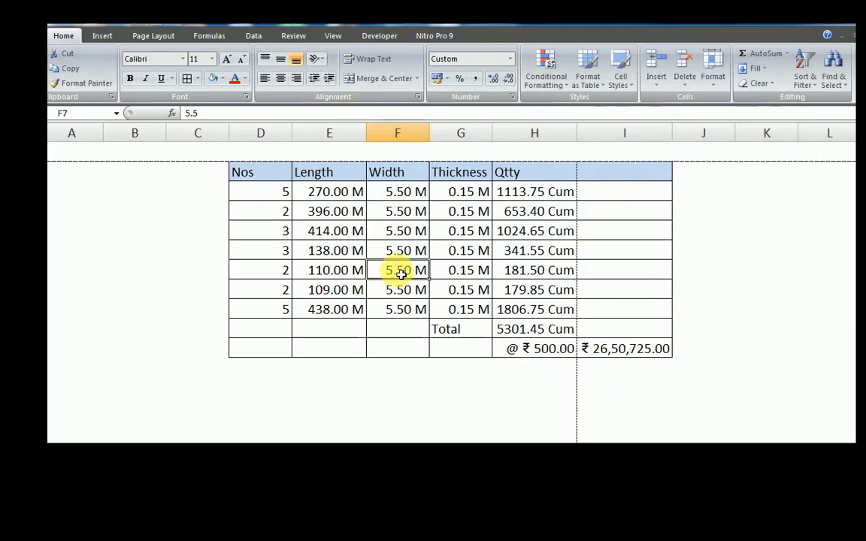
click(350, 198)
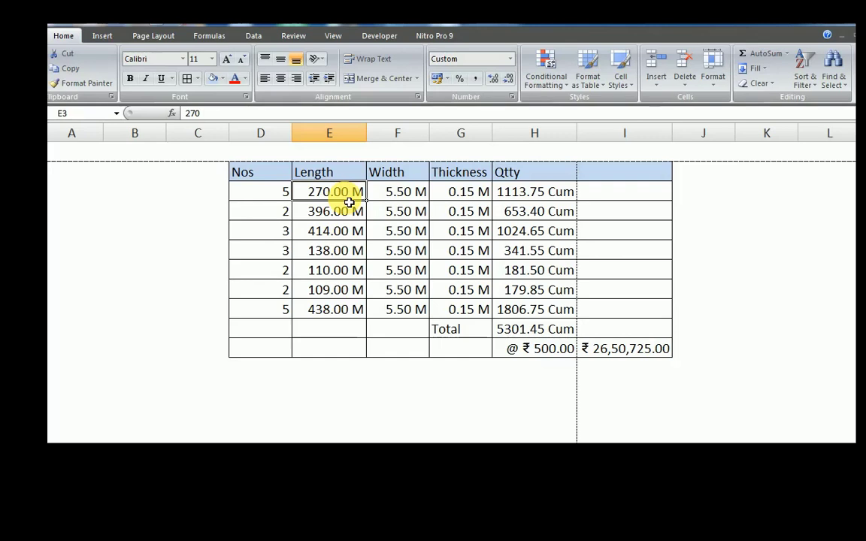
text(250)
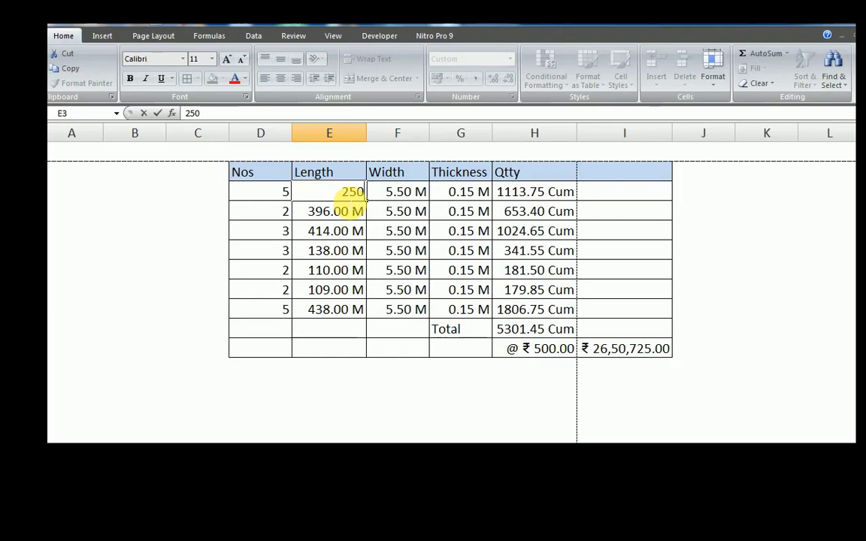
key(Return)
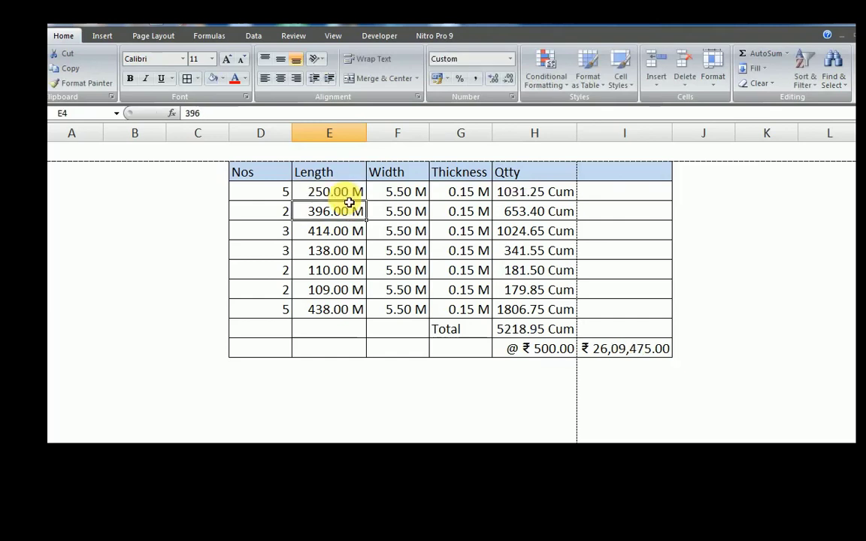